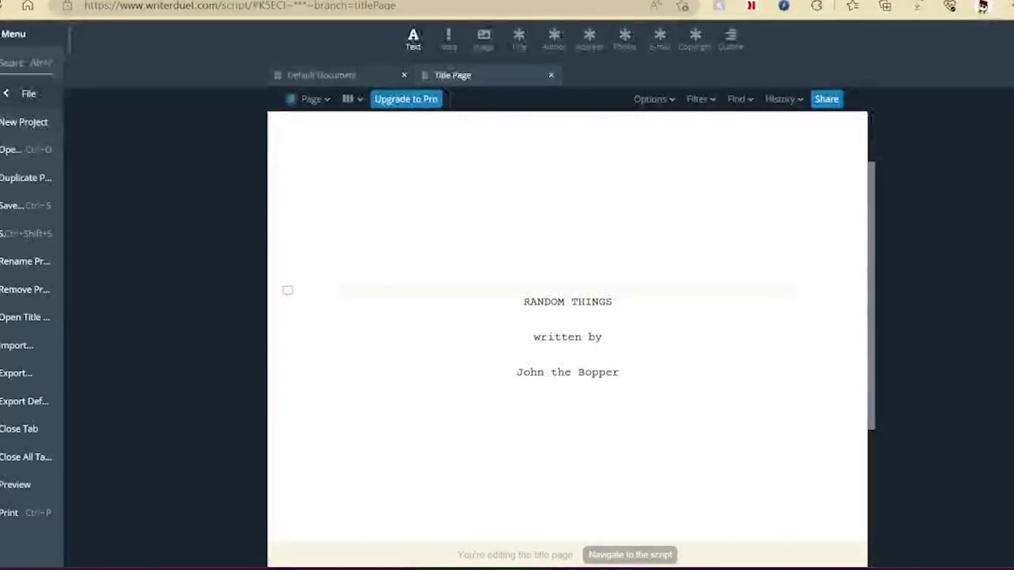
# Step: Review the RANDOM THINGS title page, including its title, "written by" line and author credit
pyautogui.click(567, 268)
pyautogui.click(412, 43)
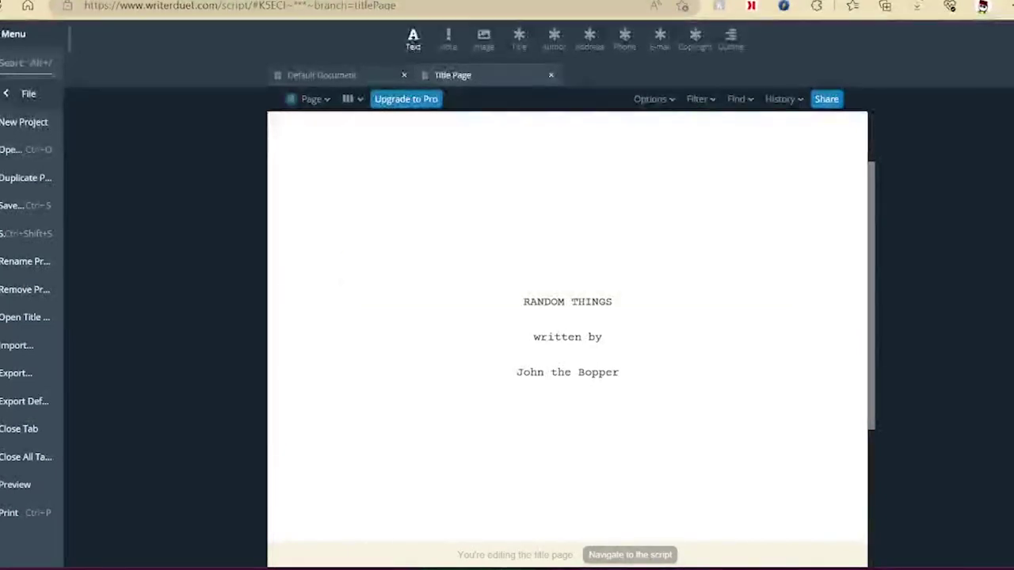
pyautogui.click(413, 43)
pyautogui.press('Return')
pyautogui.press('Return')
pyautogui.press('Return')
pyautogui.press('Return')
pyautogui.press('Return')
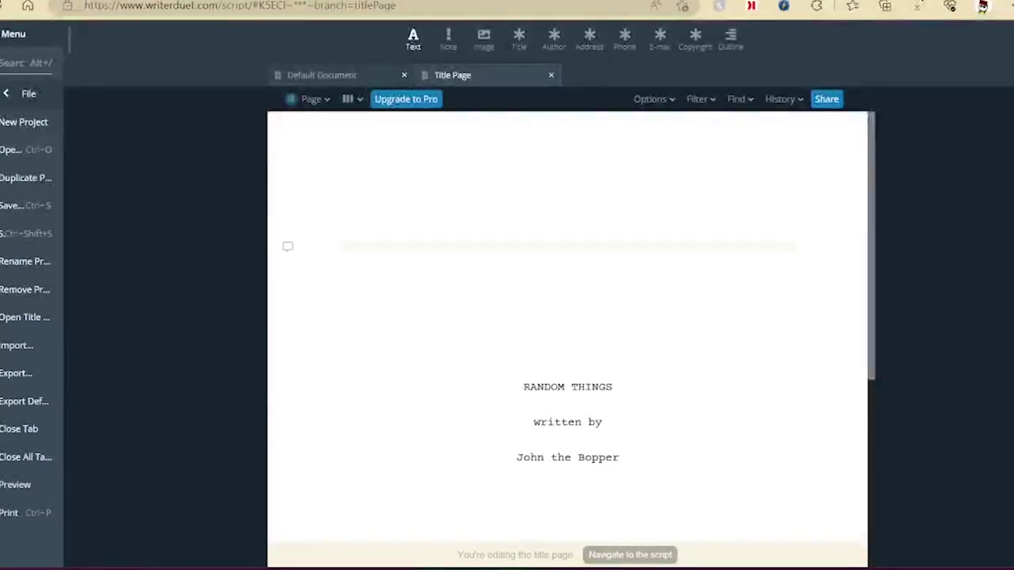
pyautogui.scroll(-2, 567, 333)
pyautogui.scroll(1, 568, 332)
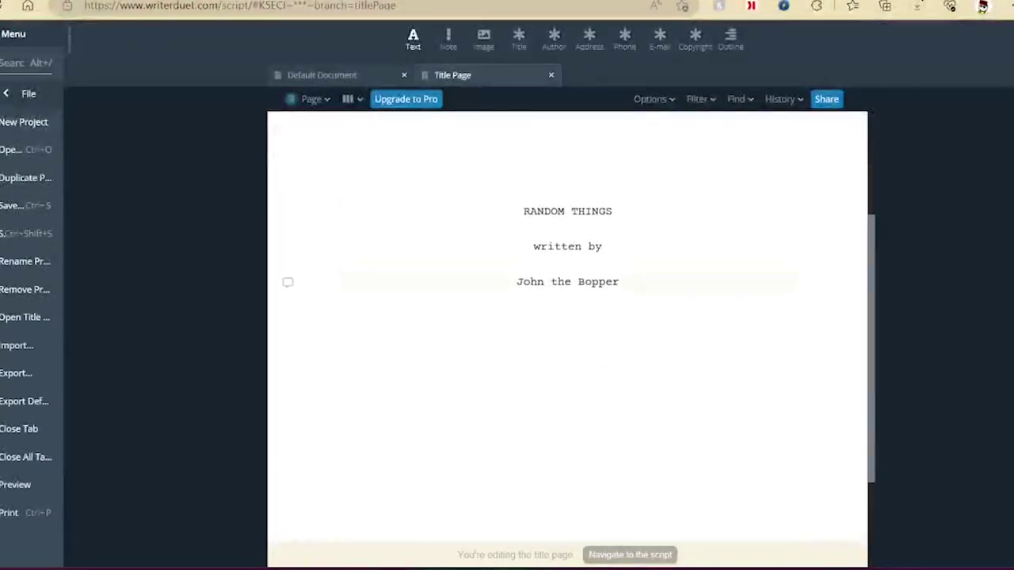
pyautogui.scroll(2, 567, 333)
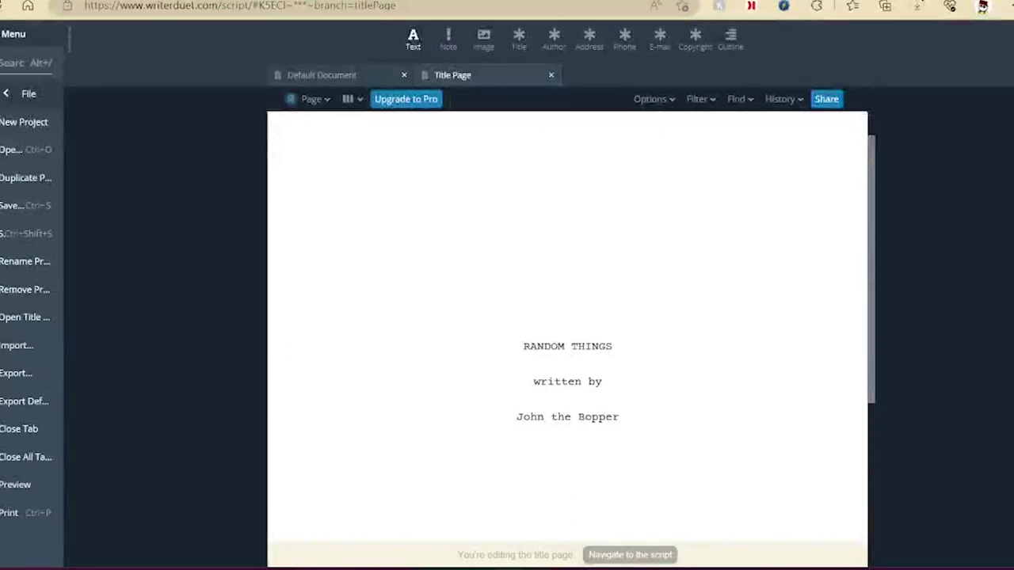
# Step: Go from the title page to the script document and enter the scene heading "EXT. ROADSIDE - DAY"
pyautogui.click(630, 555)
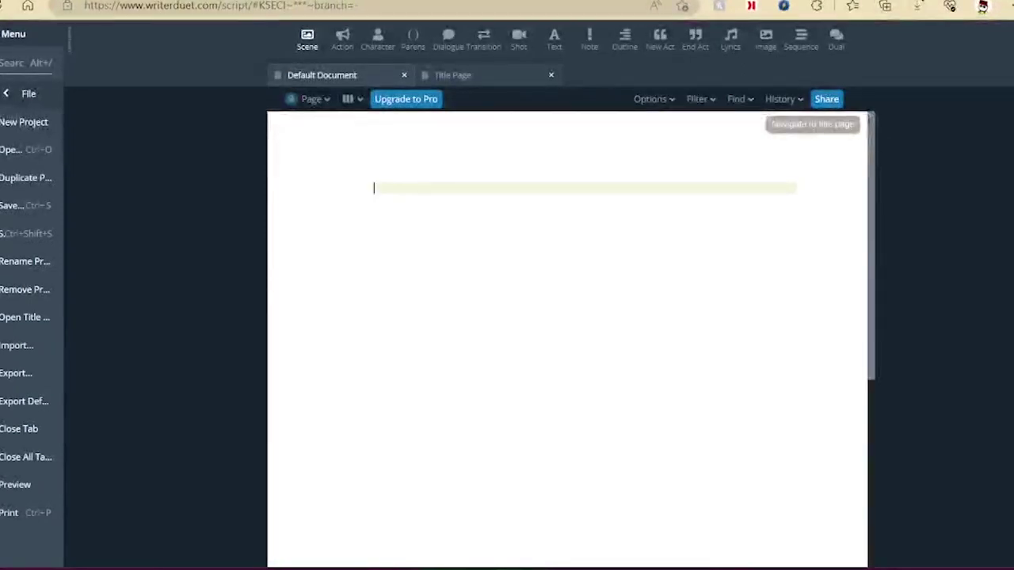
pyautogui.scroll(-3, 567, 341)
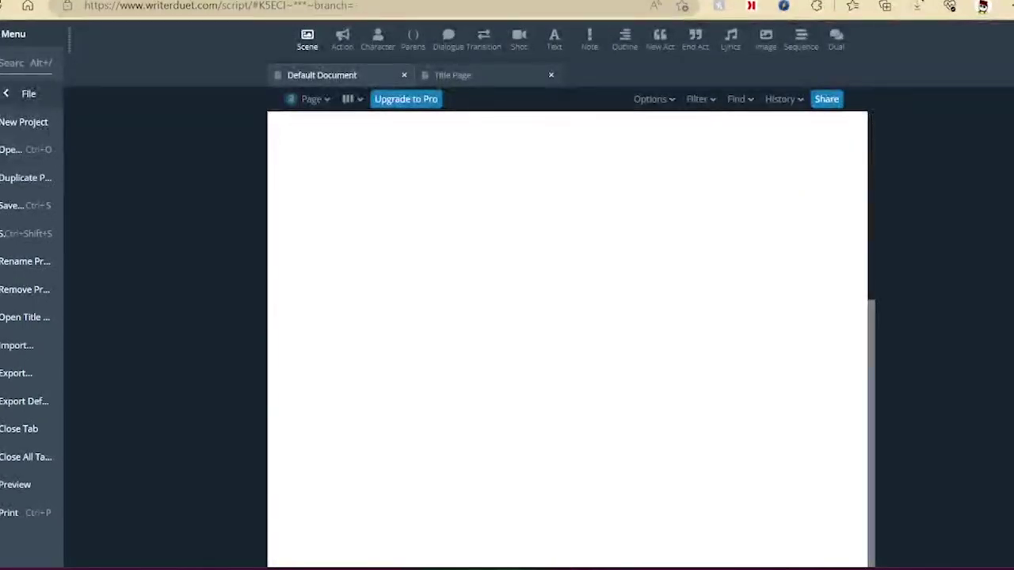
pyautogui.scroll(3, 567, 341)
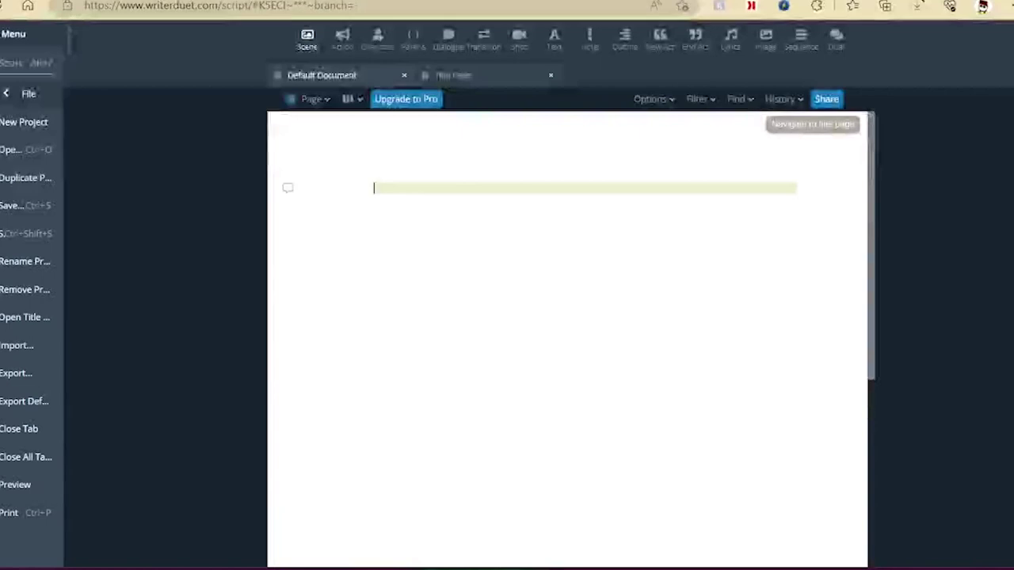
pyautogui.write('I')
pyautogui.press('BackSpace')
pyautogui.write('EXT.')
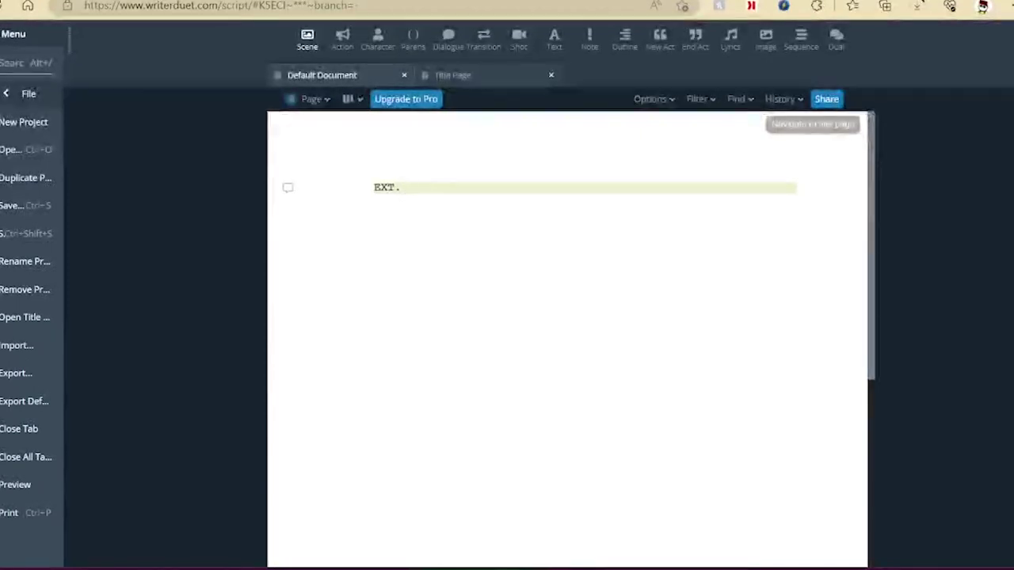
pyautogui.write('ROADSIDE - DAY')
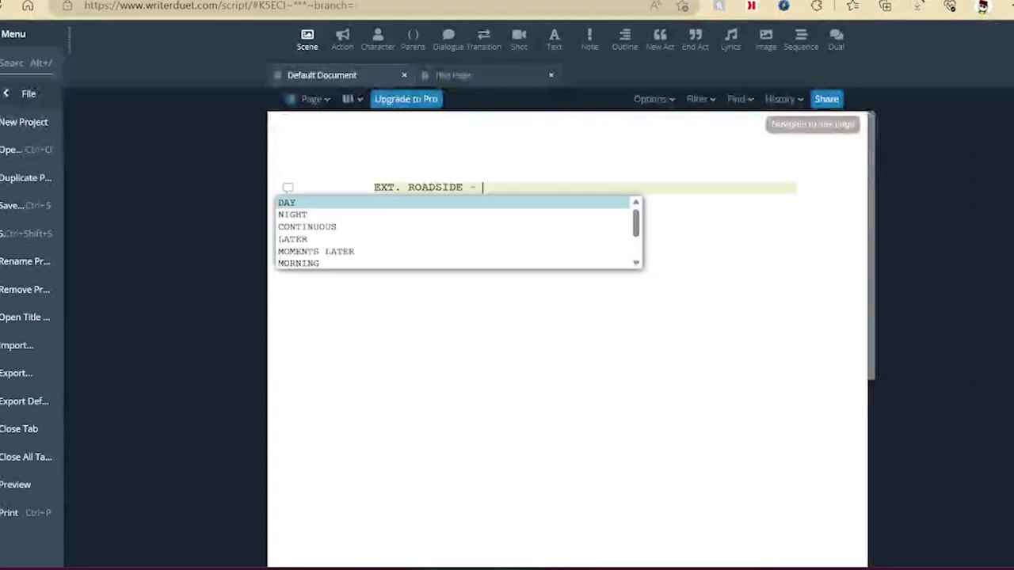
pyautogui.press('Return')
# Step: Add the action "GUY 1 walks down the road. He stops when he finds a piece of candy. He looks down and picks it up."
pyautogui.write('GUY 1 walks down the road. He stops when he finds a piece of candy. He looks down and picks it up.')
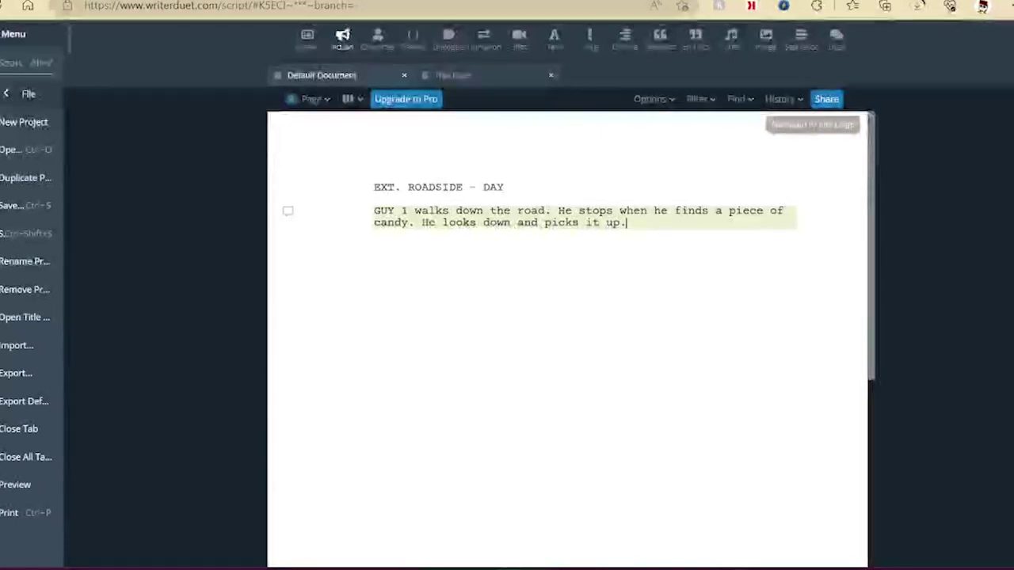
pyautogui.press('Return')
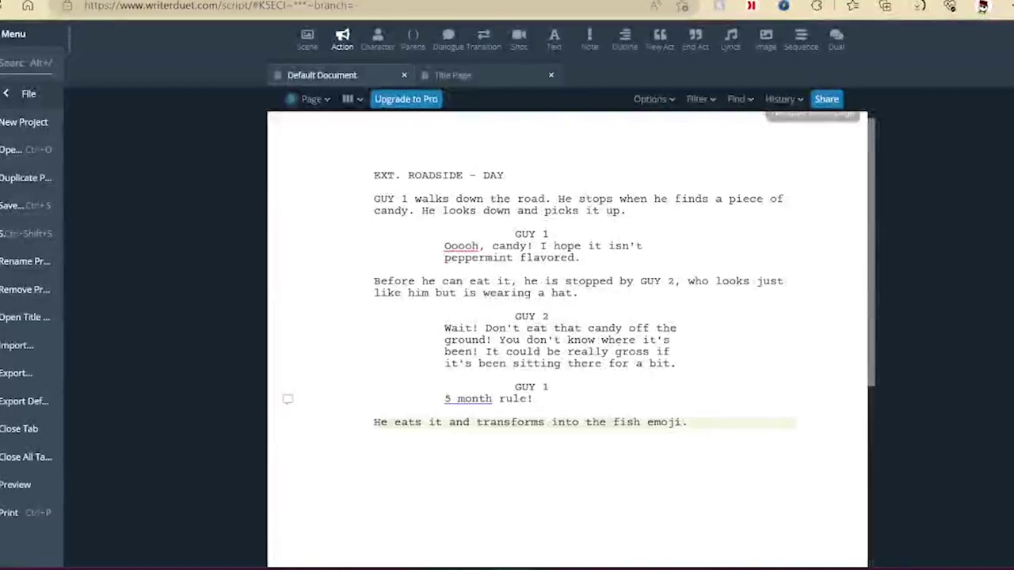
# Step: Add the parenthetical "shocked" under the GUY 2 cue that follows the fish emoji action line
pyautogui.click(412, 38)
pyautogui.write('shocked')
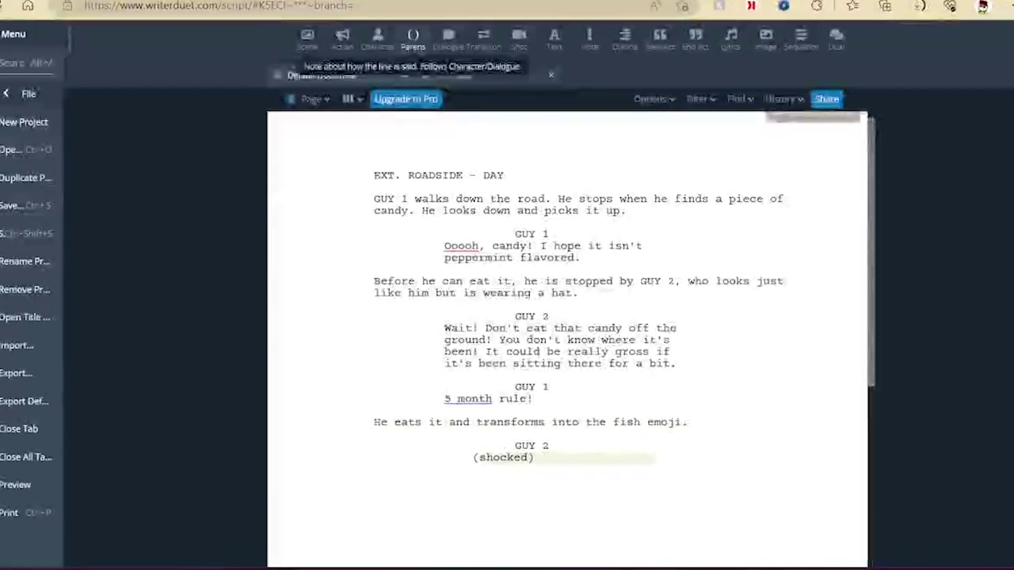
pyautogui.press('Return')
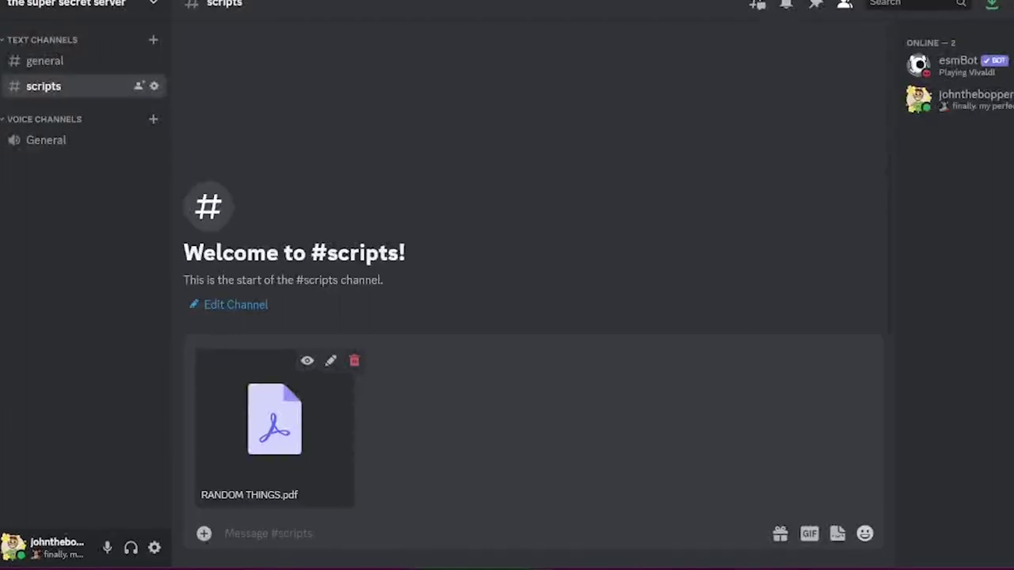
# Step: Post the attached RANDOM THINGS.pdf in the #scripts channel
pyautogui.press('Return')
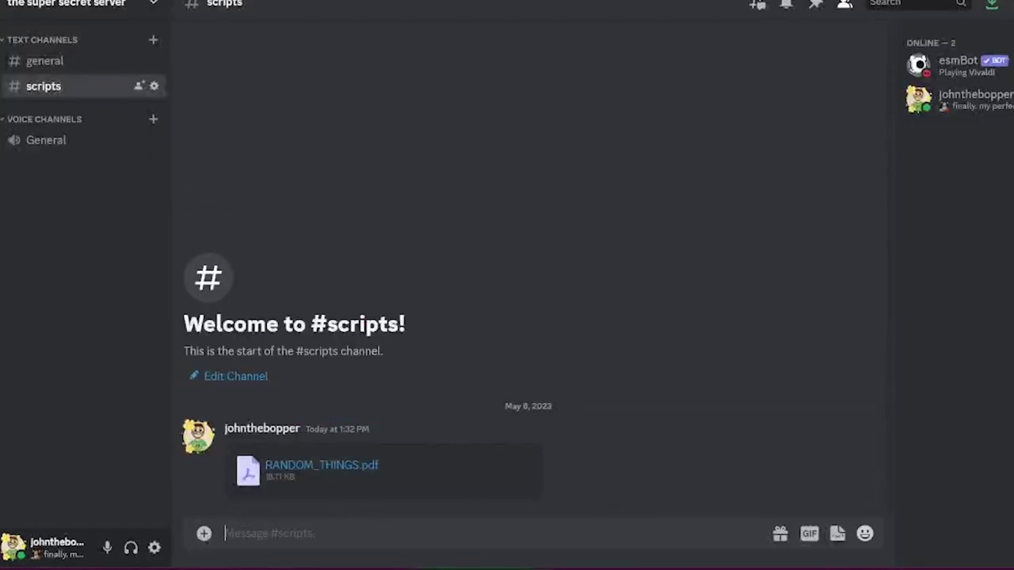
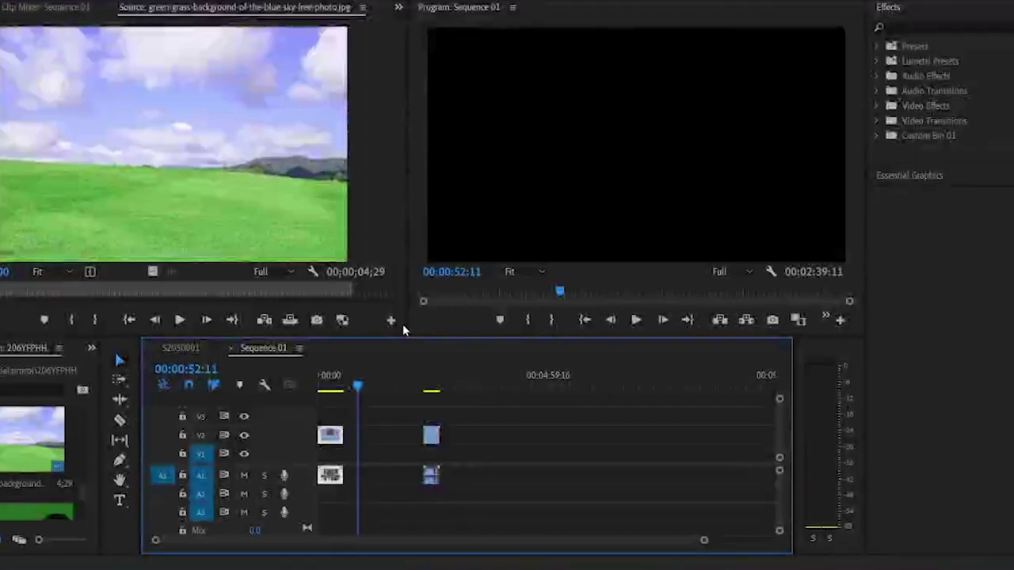
pyautogui.click(327, 390)
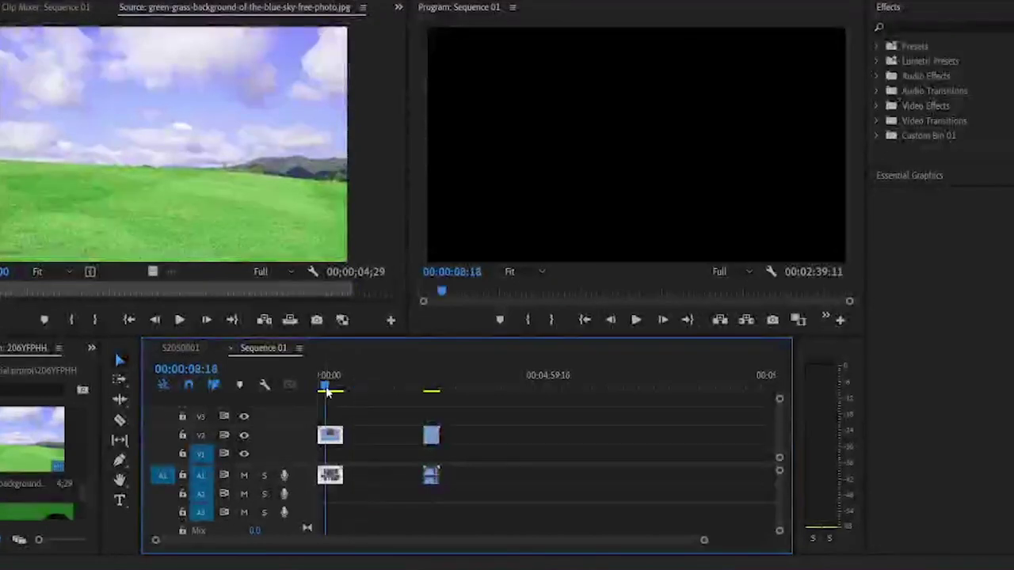
pyautogui.moveTo(331, 391); pyautogui.dragTo(431, 366)
pyautogui.press('space')
pyautogui.click(382, 384)
pyautogui.moveTo(383, 380); pyautogui.dragTo(384, 382)
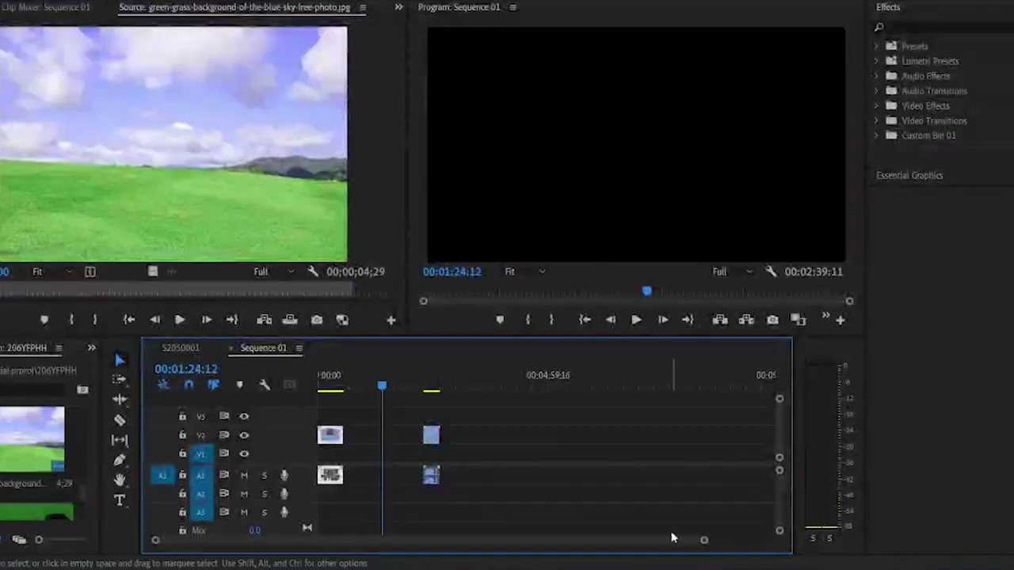
# Step: Trim the excess footage from the edges of the two green-screen clips in Sequence 01
pyautogui.moveTo(704, 545); pyautogui.dragTo(475, 541)
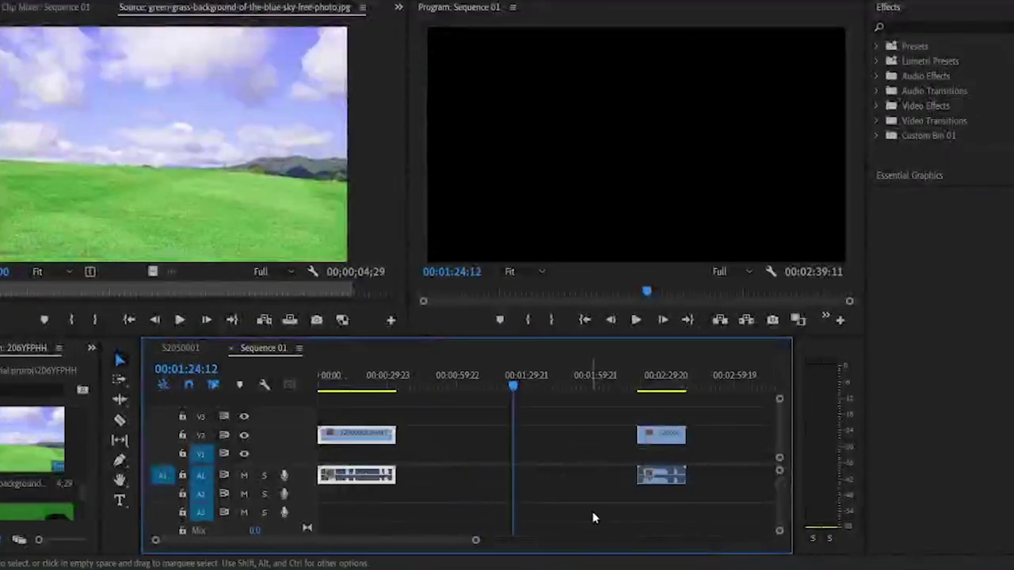
pyautogui.moveTo(637, 437); pyautogui.dragTo(680, 434)
# Step: Split the first green-screen clip at 00:00:06:10 and move its remaining part further along the timeline to open a gap
pyautogui.click(333, 378)
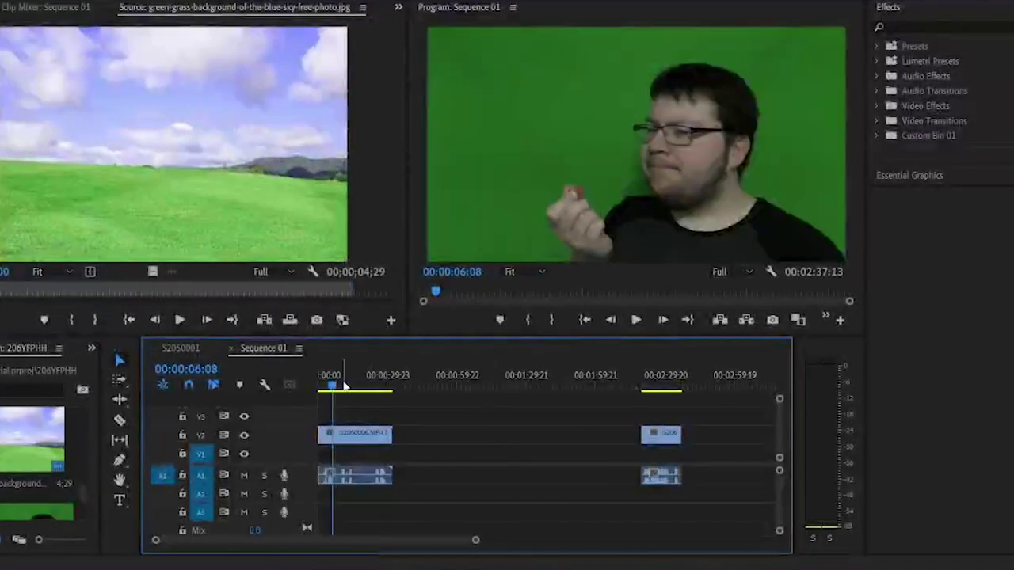
pyautogui.click(408, 386)
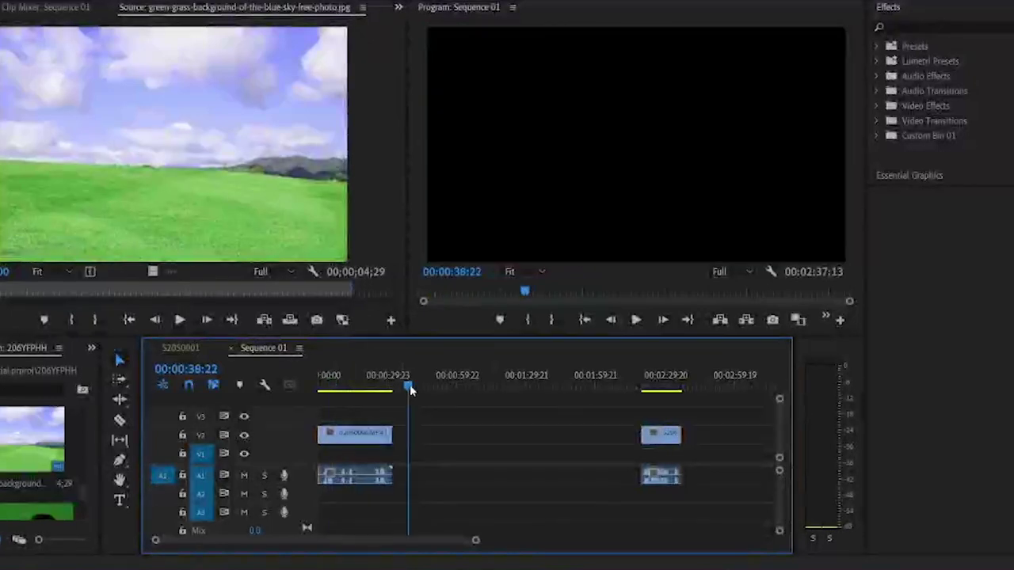
pyautogui.moveTo(410, 388); pyautogui.dragTo(324, 391)
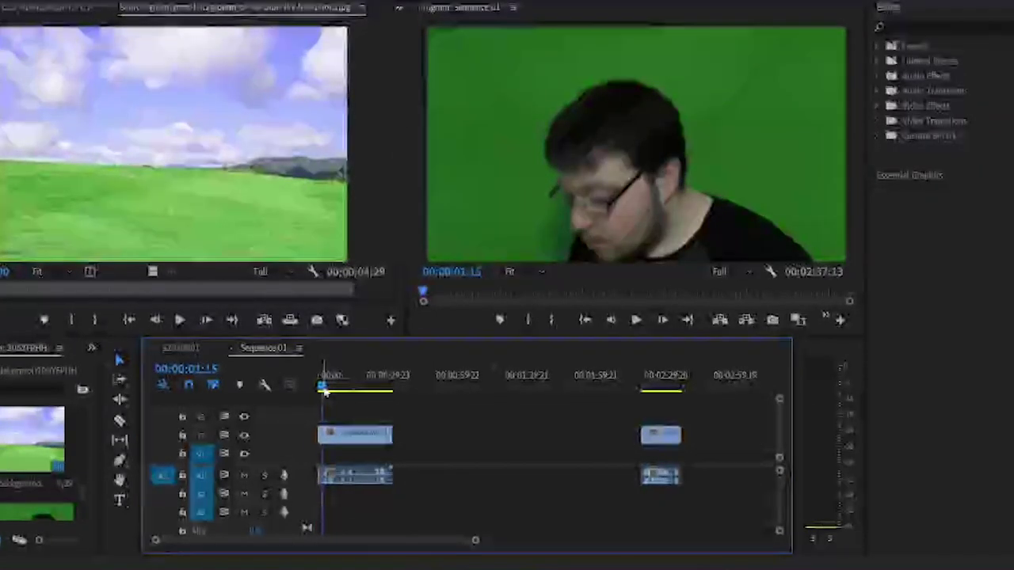
pyautogui.press('space')
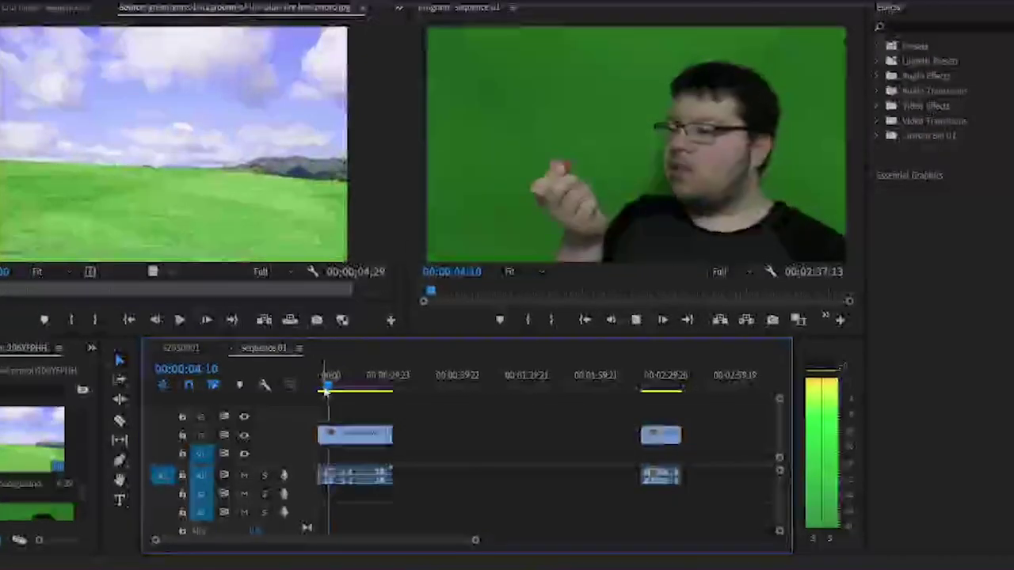
pyautogui.press('space')
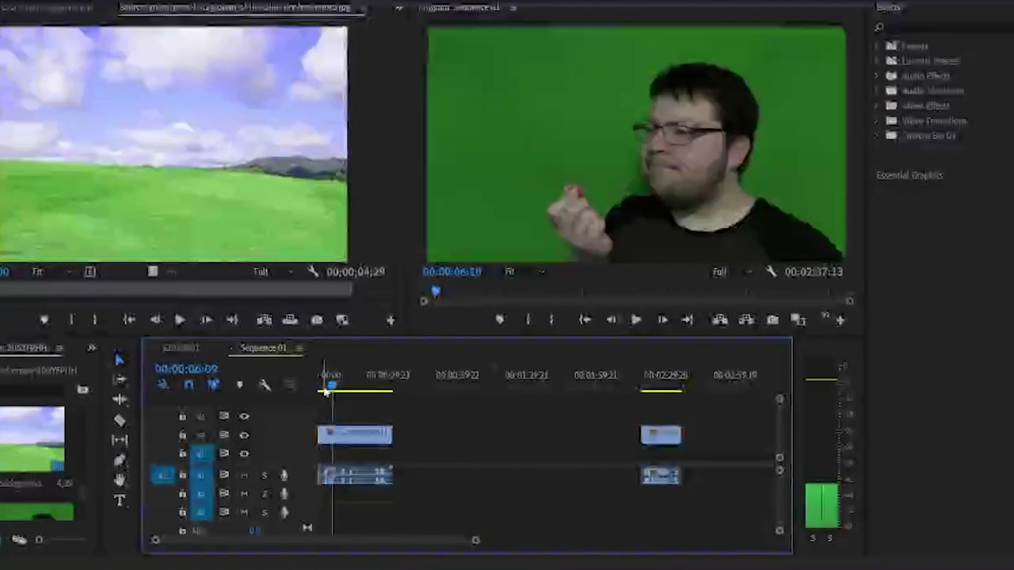
pyautogui.press('c')
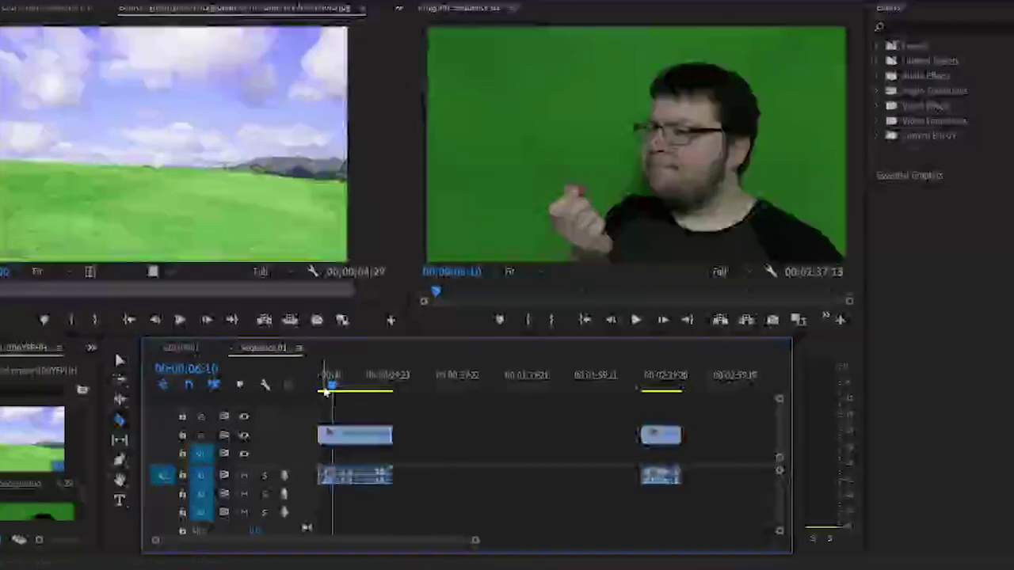
pyautogui.click(336, 439)
pyautogui.press('v')
pyautogui.moveTo(336, 437); pyautogui.dragTo(409, 437)
# Step: Cut the clip of the man in the hat at 00:02:03:15 and place its opening piece directly after the first clip
pyautogui.moveTo(661, 435); pyautogui.dragTo(596, 436)
pyautogui.click(582, 385)
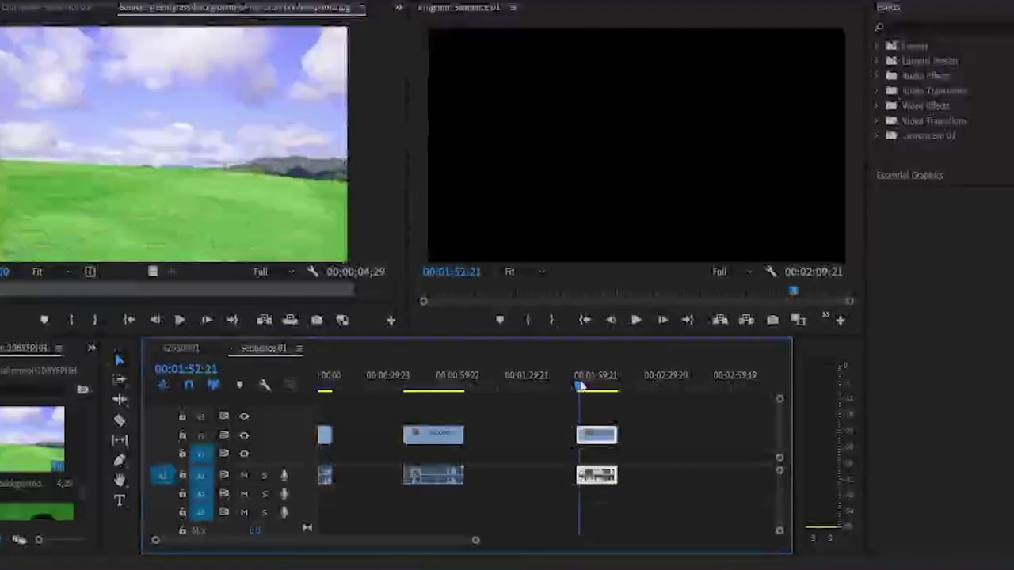
pyautogui.moveTo(581, 384); pyautogui.dragTo(579, 383)
pyautogui.doubleClick(598, 435)
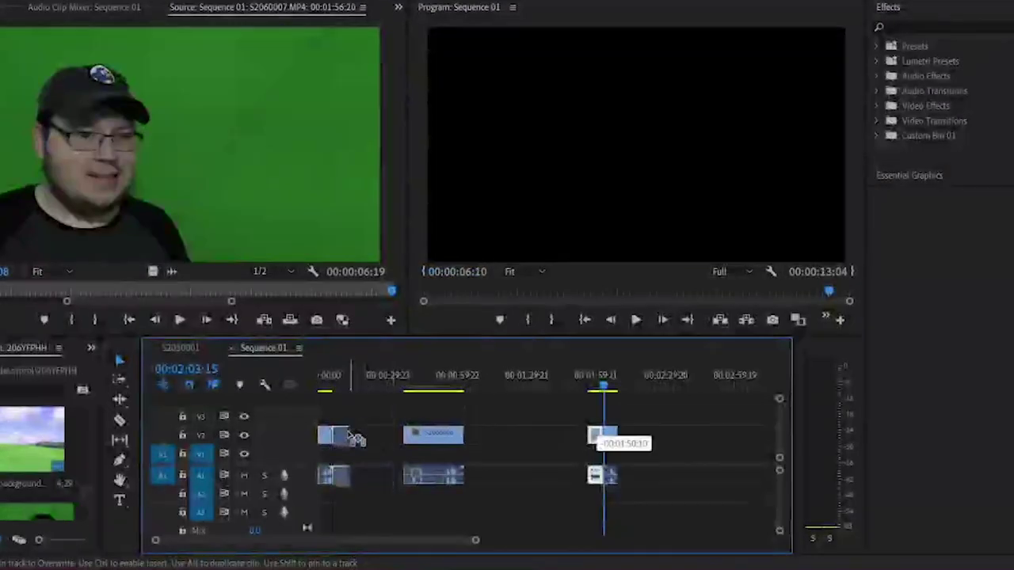
pyautogui.moveTo(320, 385); pyautogui.dragTo(337, 384)
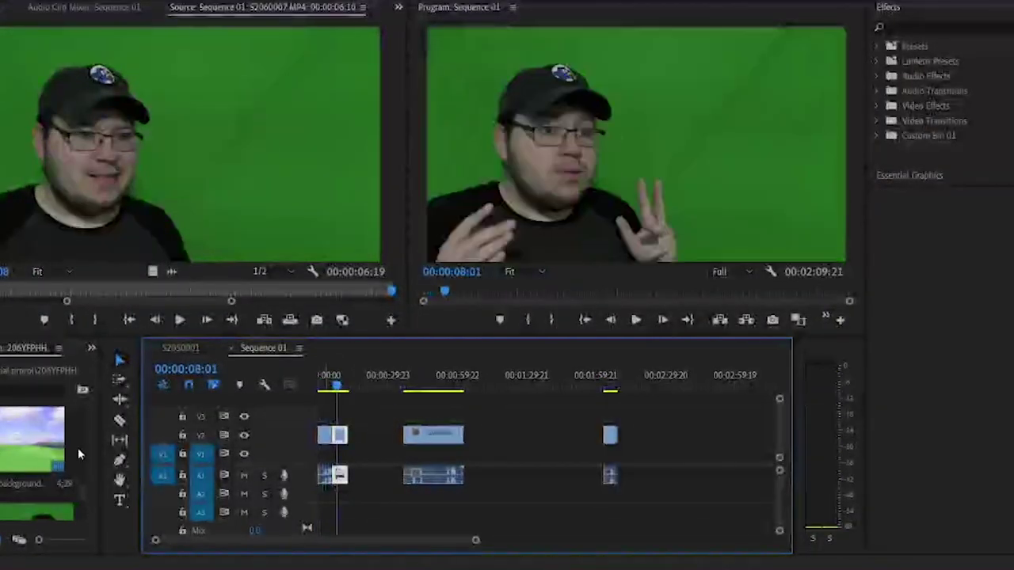
# Step: Apply the Ultra Key effect from the Keying video effects to the first clip in the sequence
pyautogui.click(877, 106)
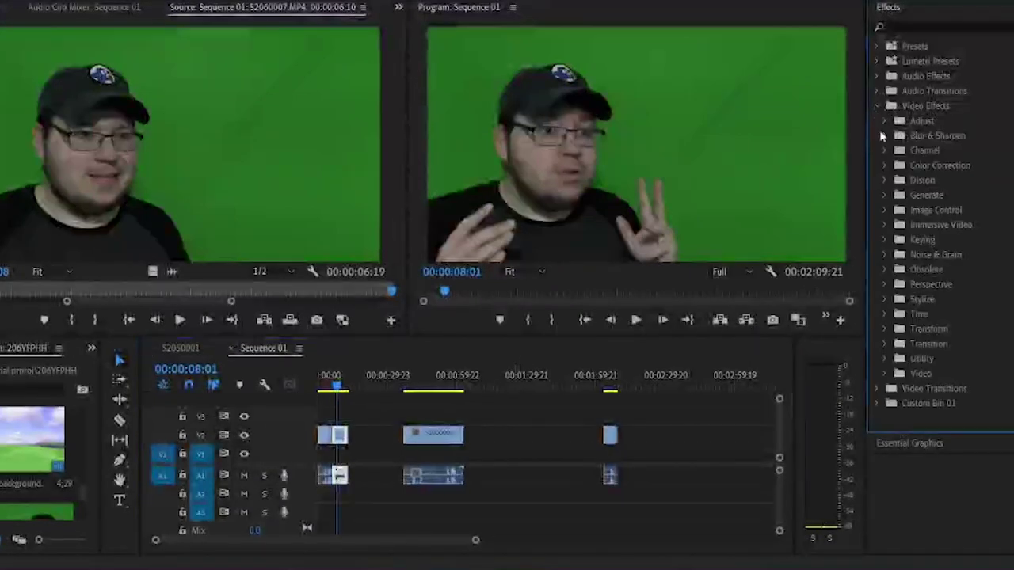
pyautogui.click(878, 107)
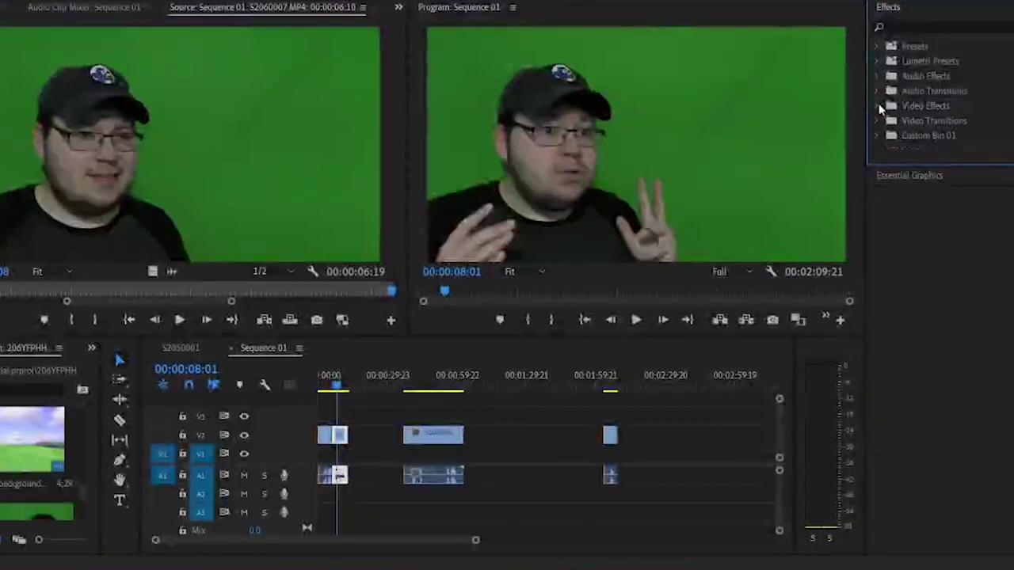
pyautogui.click(877, 104)
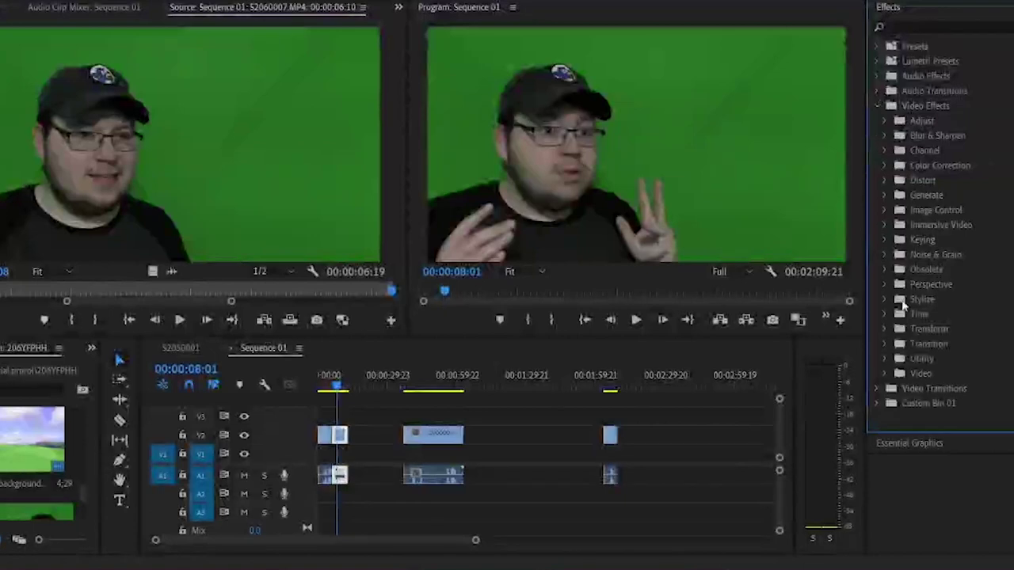
pyautogui.click(884, 239)
pyautogui.moveTo(911, 314); pyautogui.dragTo(326, 438)
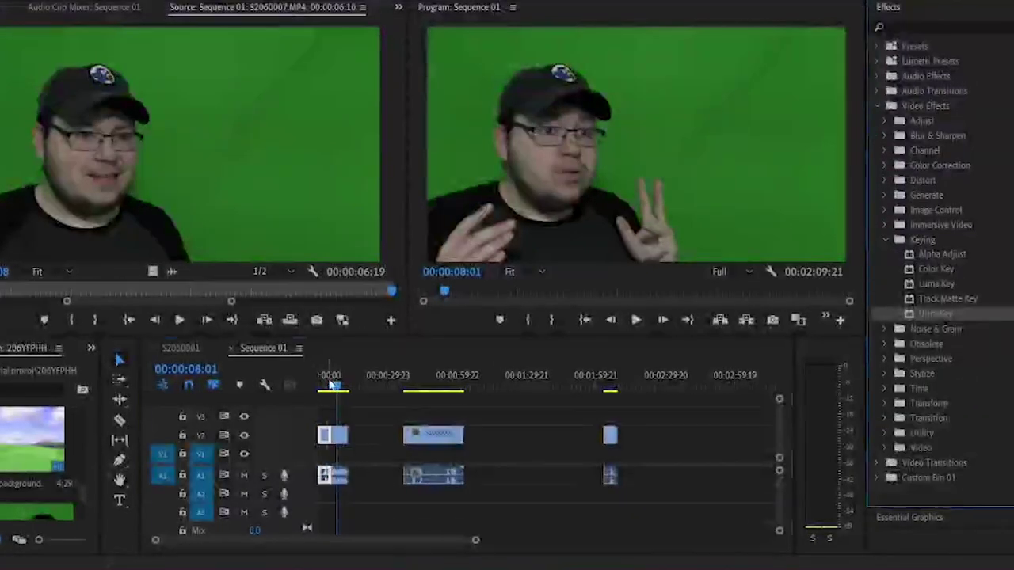
# Step: Sample the green backdrop in the first clip's frame at 00:00:00:15 as the Ultra Key's key color
pyautogui.click(321, 377)
pyautogui.scroll(3, 118, 7)
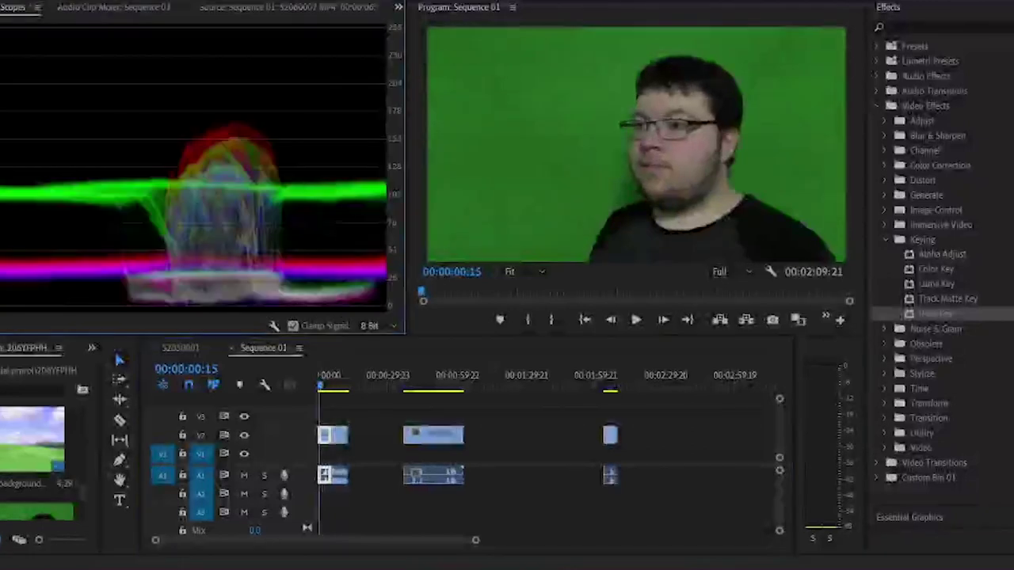
pyautogui.click(100, 301)
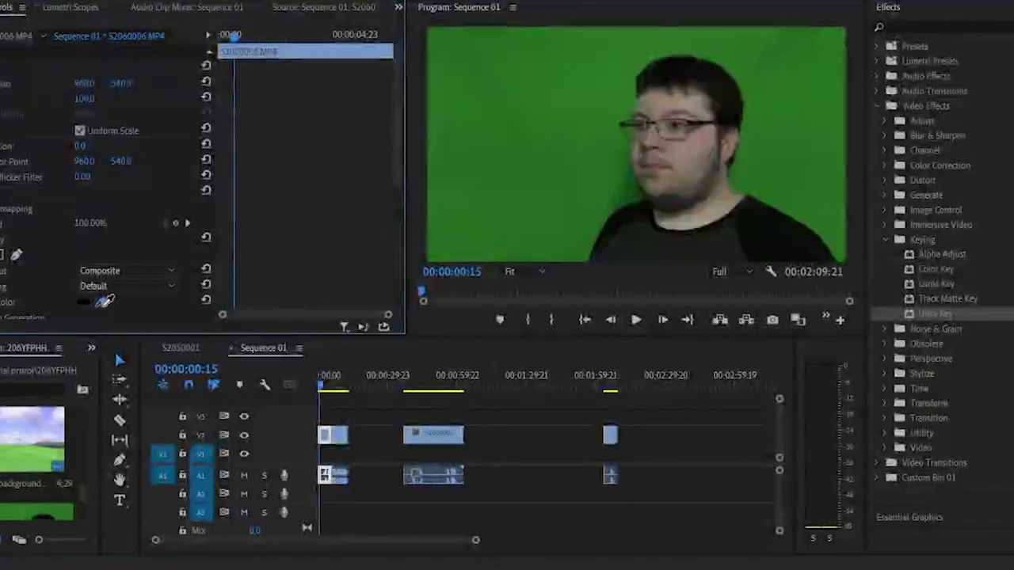
pyautogui.click(483, 129)
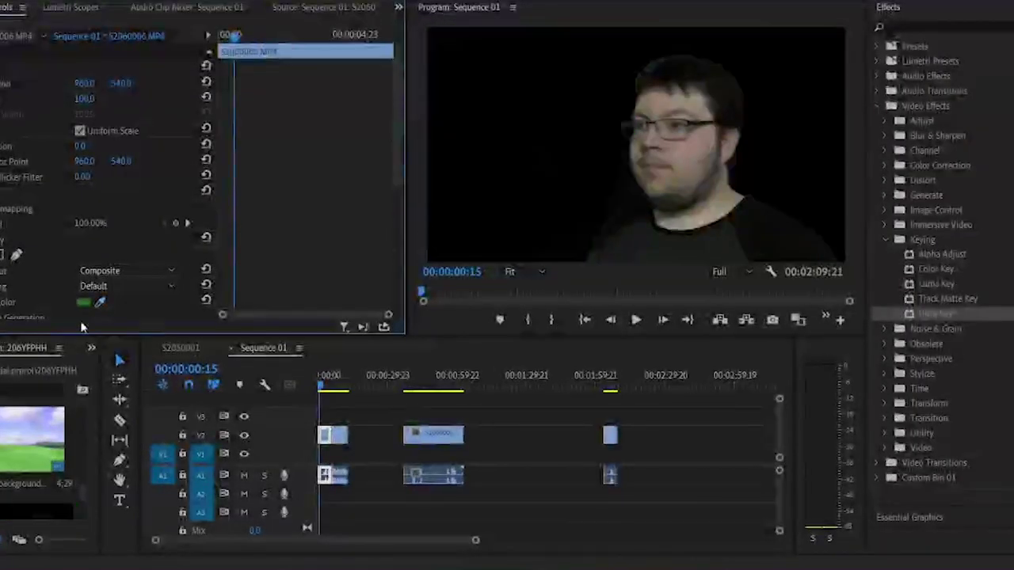
pyautogui.click(127, 286)
pyautogui.click(125, 332)
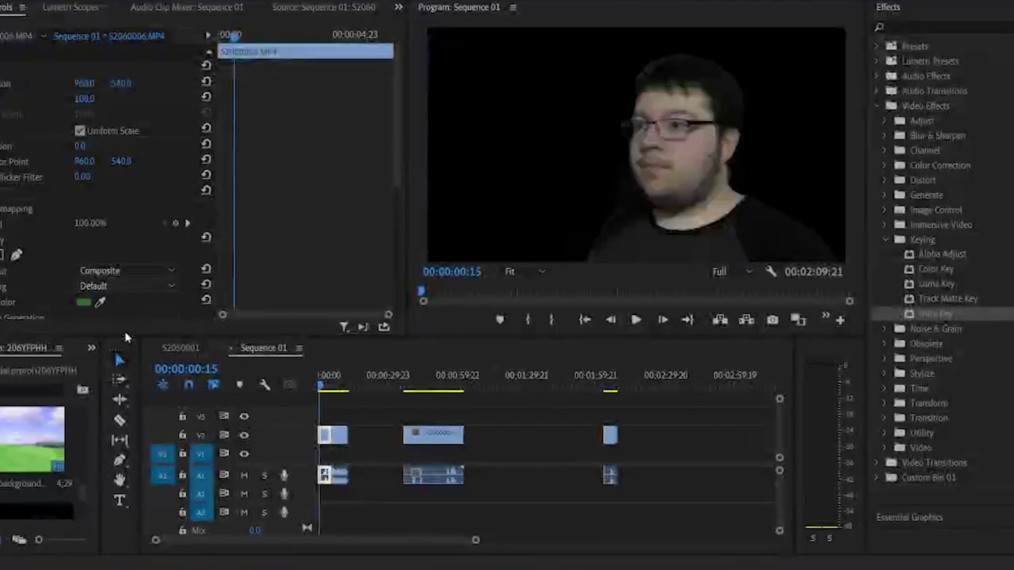
# Step: Place the grassy-field background image beneath the first clip, extend it under the second clip, and cut it where the two clips meet
pyautogui.moveTo(31, 436); pyautogui.dragTo(325, 453)
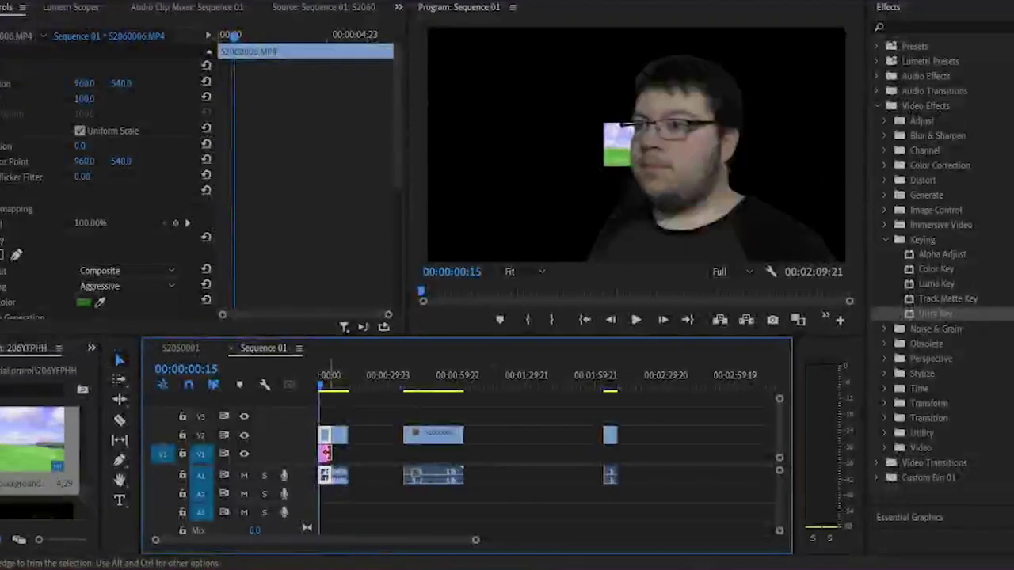
pyautogui.moveTo(326, 454); pyautogui.dragTo(347, 454)
pyautogui.press('c')
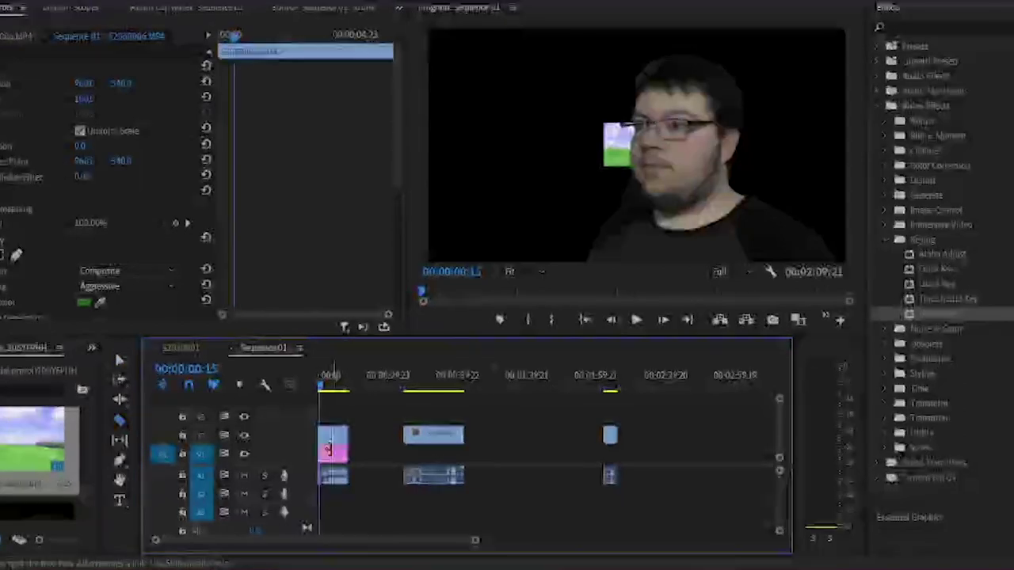
pyautogui.press('v')
pyautogui.click(325, 454)
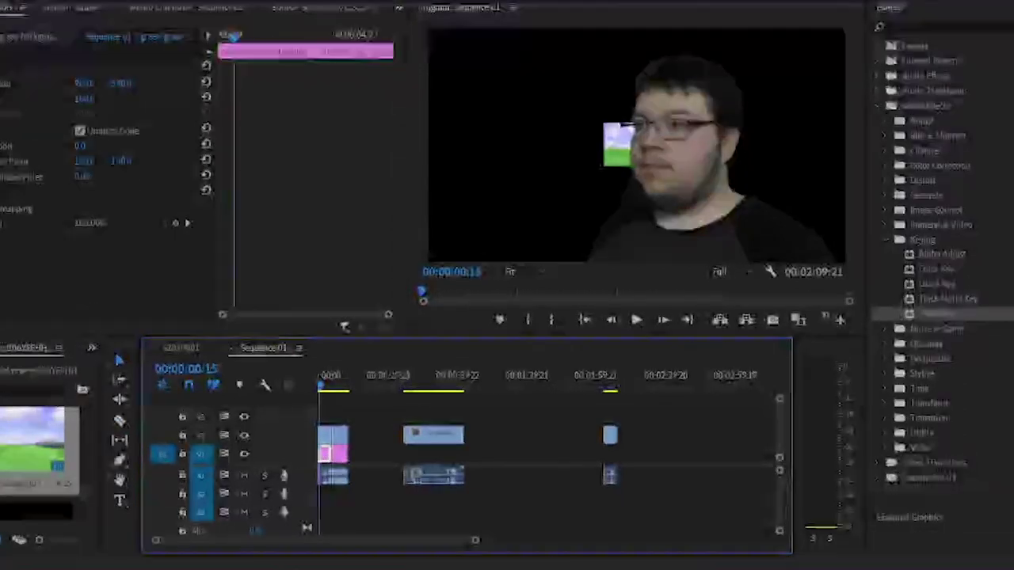
# Step: Enlarge the background image under the first clip until it fills the frame, and adjust its horizontal position
pyautogui.click(84, 98)
pyautogui.write('180')
pyautogui.press('Return')
pyautogui.moveTo(84, 98)
pyautogui.mouseDown()
pyautogui.moveTo(92, 89)
pyautogui.moveTo(48, 87)
pyautogui.moveTo(84, 82)
pyautogui.mouseUp()
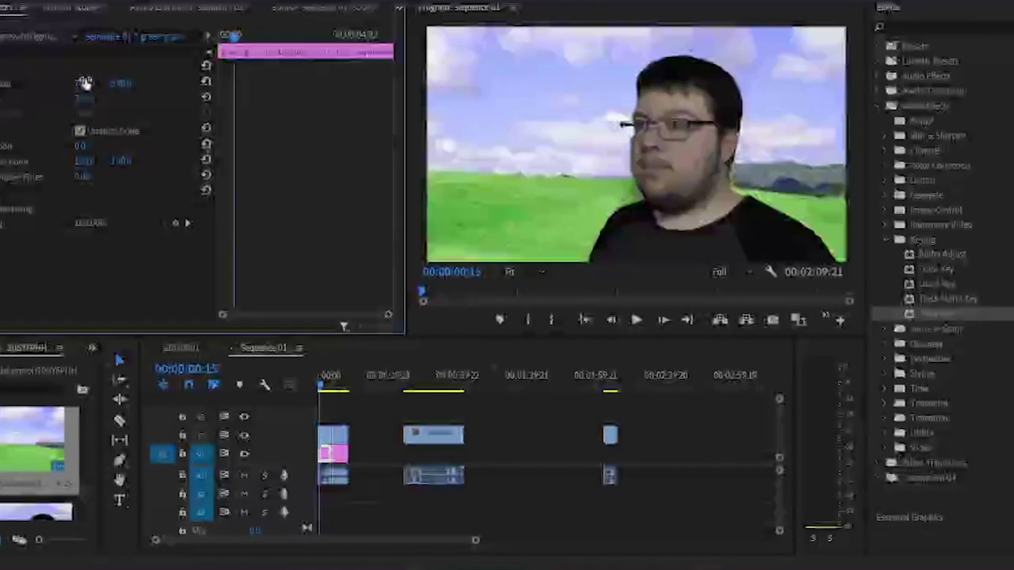
pyautogui.moveTo(84, 82); pyautogui.dragTo(109, 87)
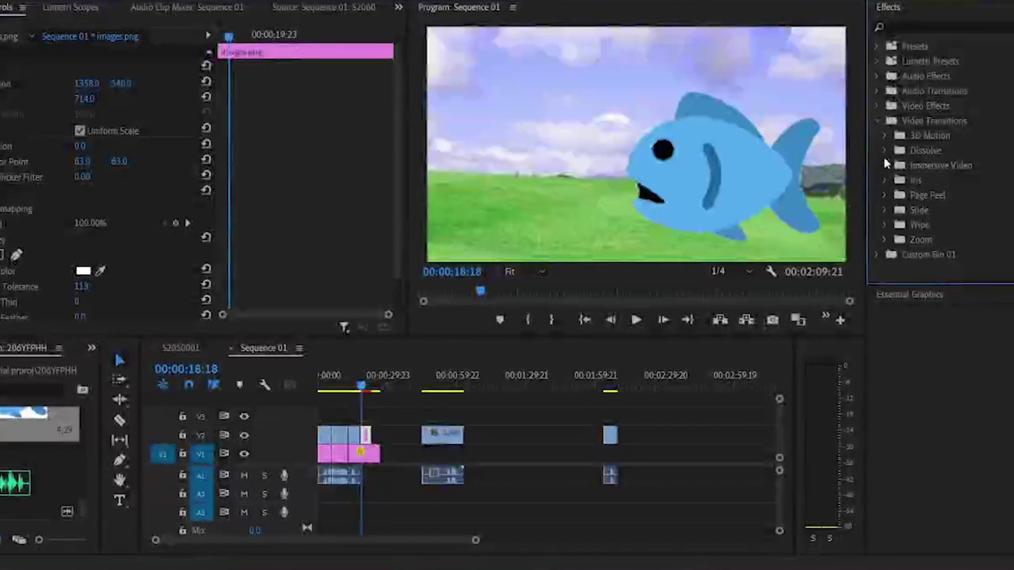
# Step: Add a Morph Cut transition from the Dissolve transitions at the start of the fish image clip
pyautogui.click(885, 151)
pyautogui.moveTo(880, 240); pyautogui.dragTo(364, 448)
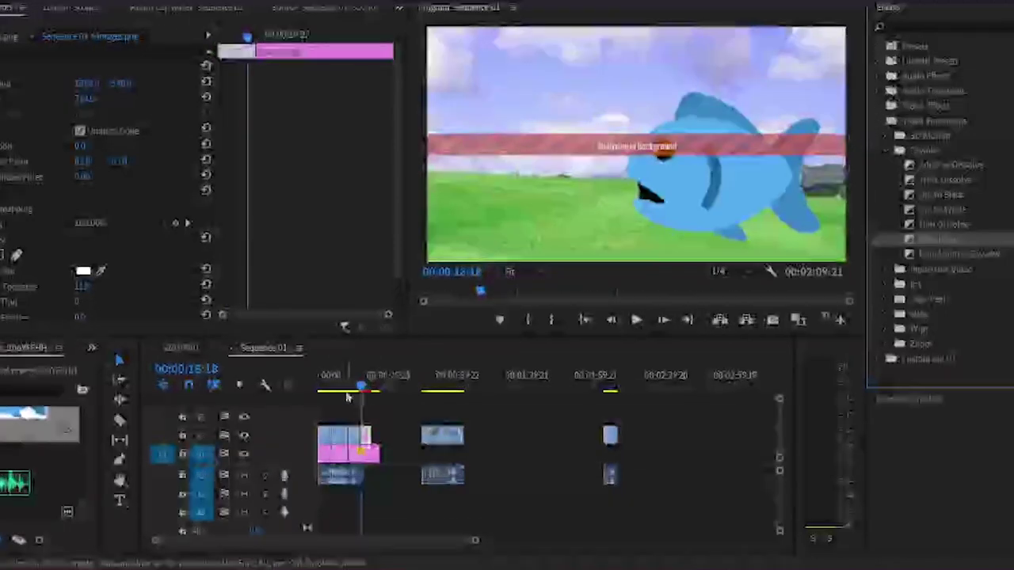
pyautogui.click(373, 384)
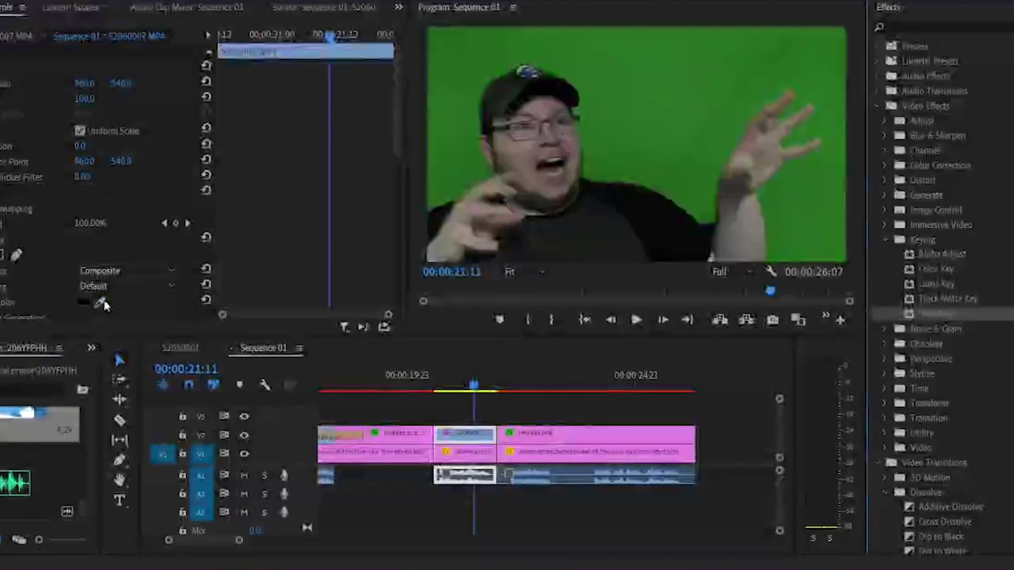
# Step: Sample the green backdrop behind the man in the hat at 00:00:21:11 as the Ultra Key's key color and set its setting to Aggressive
pyautogui.click(100, 302)
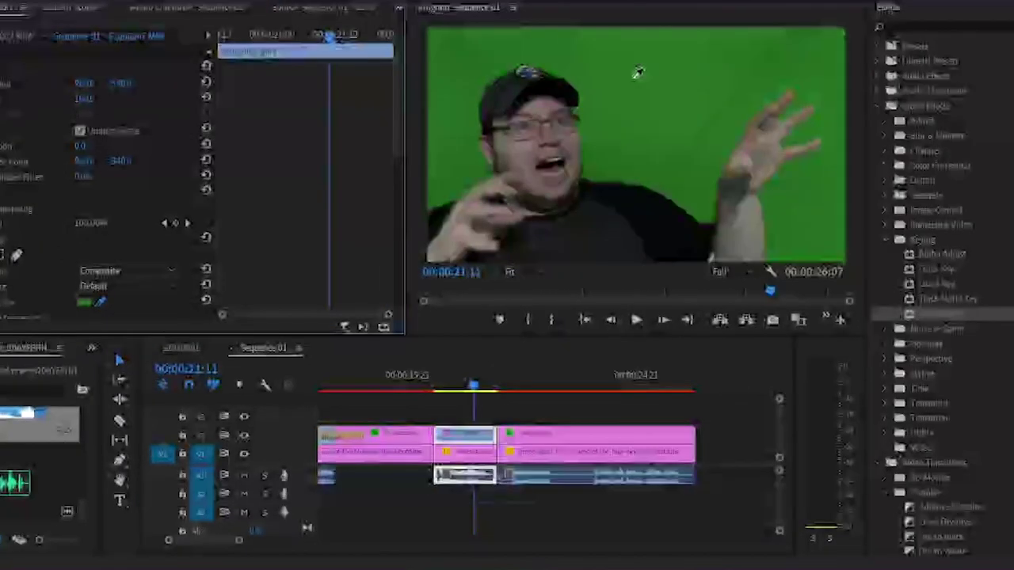
pyautogui.click(632, 80)
pyautogui.click(103, 286)
pyautogui.click(109, 333)
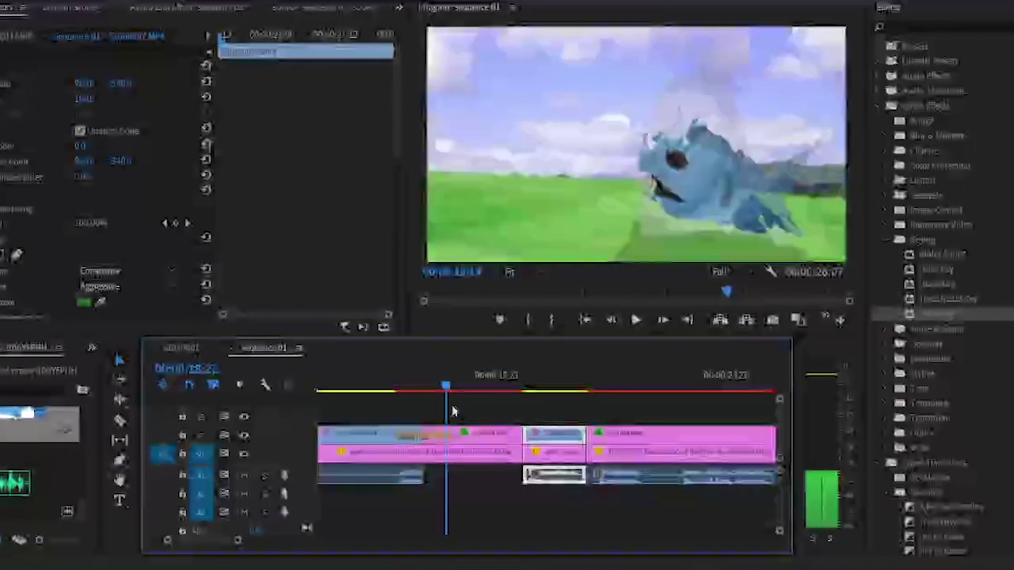
pyautogui.moveTo(454, 410)
pyautogui.mouseDown()
pyautogui.moveTo(422, 409)
pyautogui.moveTo(470, 402)
pyautogui.mouseUp()
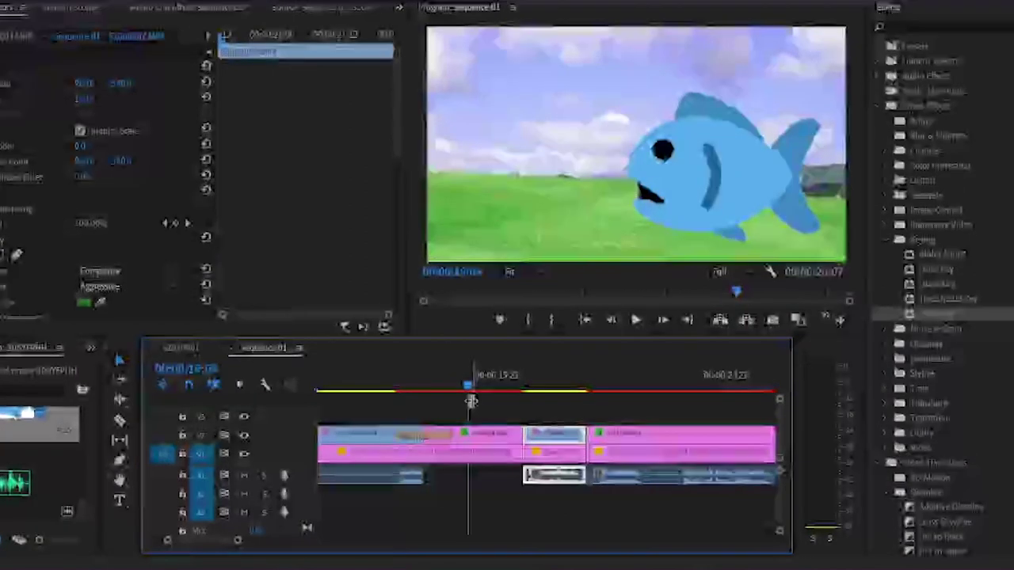
pyautogui.click(414, 412)
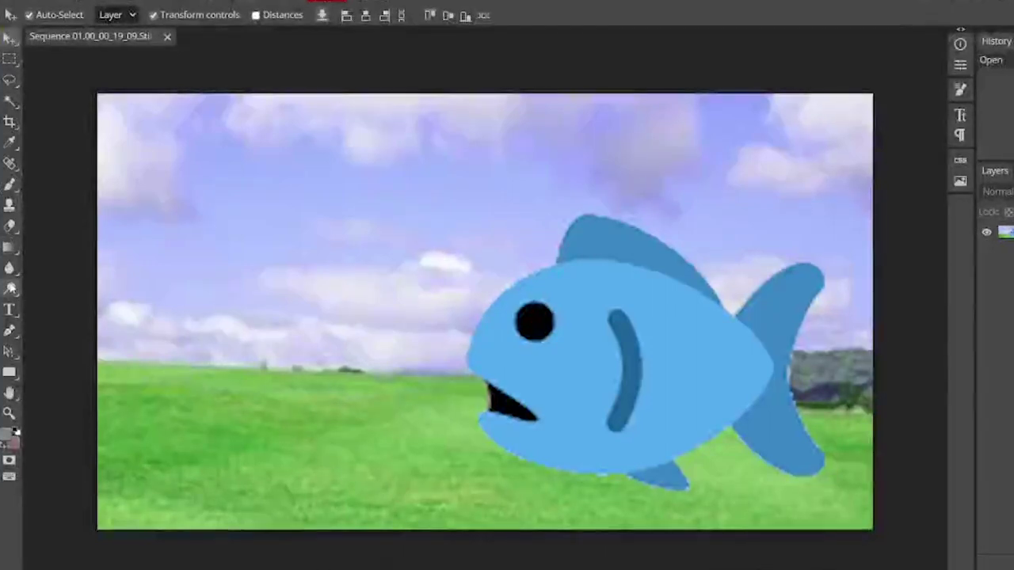
# Step: In Photopea, add the text "FISH!!!!!" at 119 px in the sky of the exported fish still
pyautogui.click(12, 309)
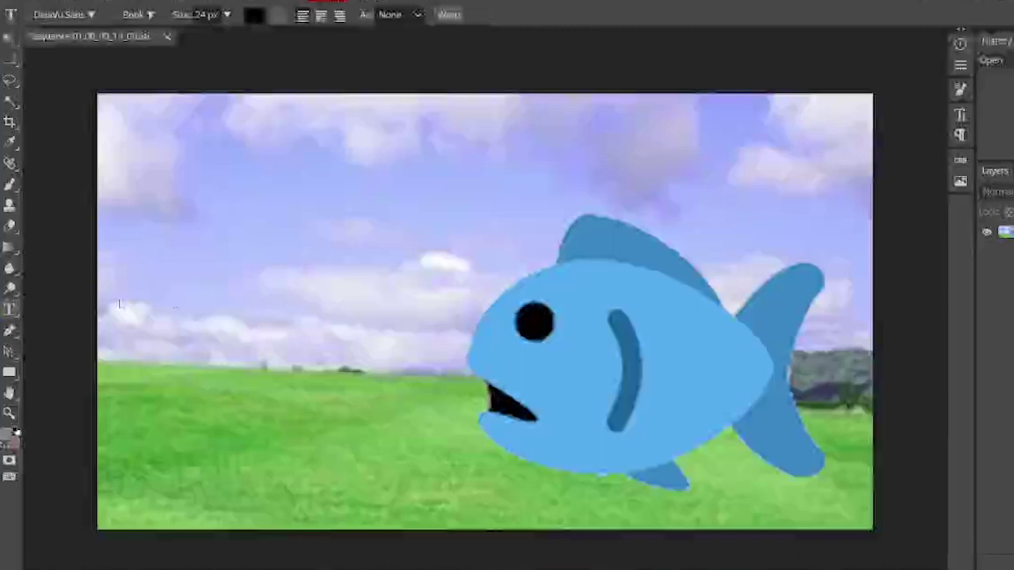
pyautogui.click(172, 255)
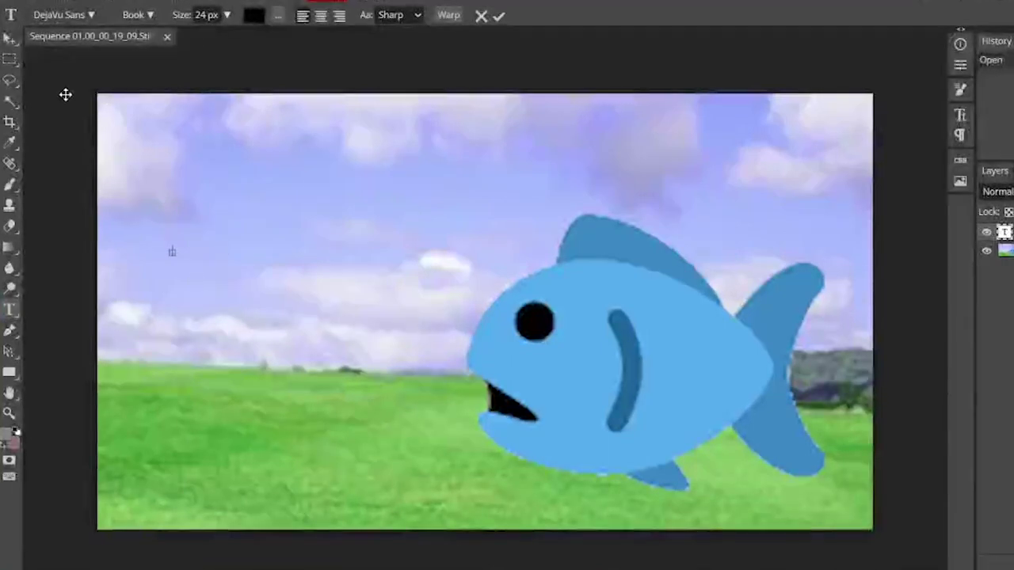
pyautogui.moveTo(213, 43); pyautogui.dragTo(213, 40)
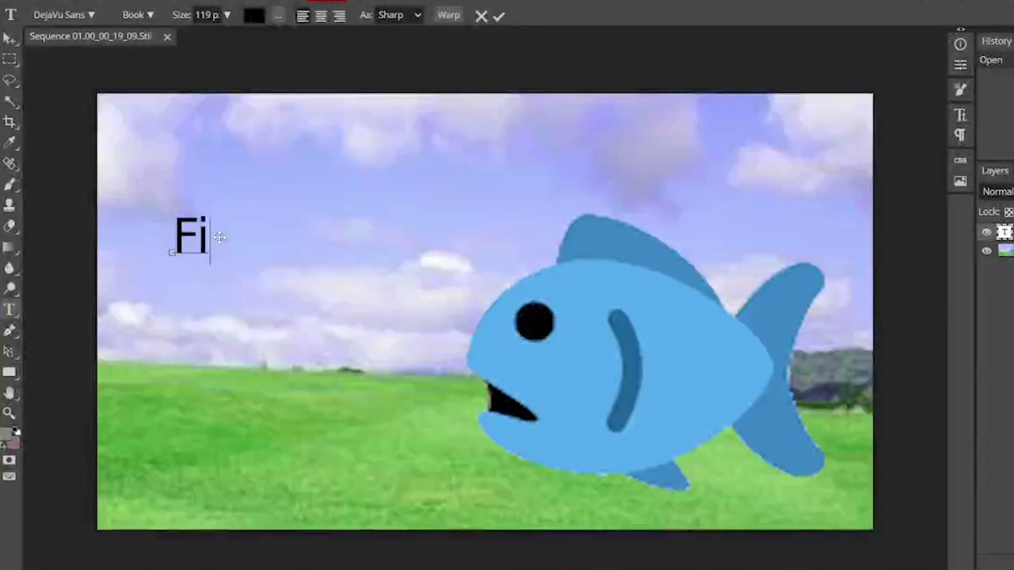
pyautogui.write('ISH!!!!!')
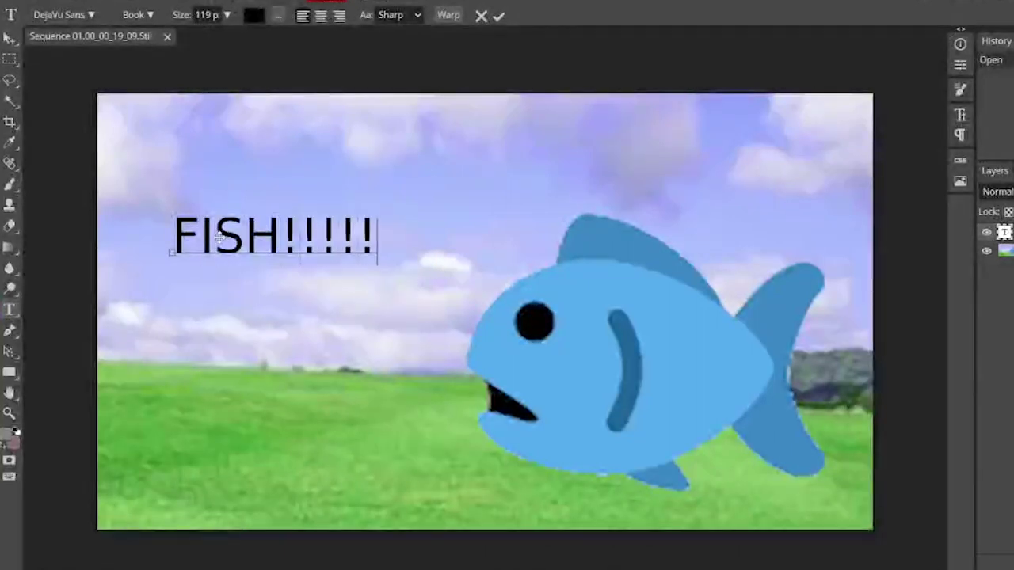
pyautogui.hotkey('ctrl', 'Return')
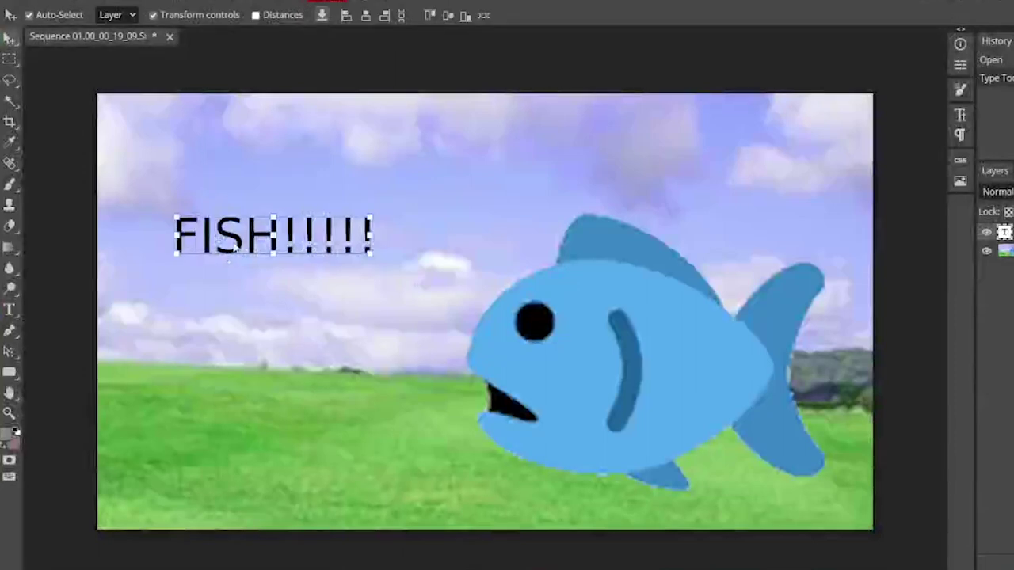
# Step: Reposition the "FISH!!!!!" text in the sky, tilt it upward by about 25°, and stretch it larger
pyautogui.moveTo(233, 248); pyautogui.dragTo(252, 265)
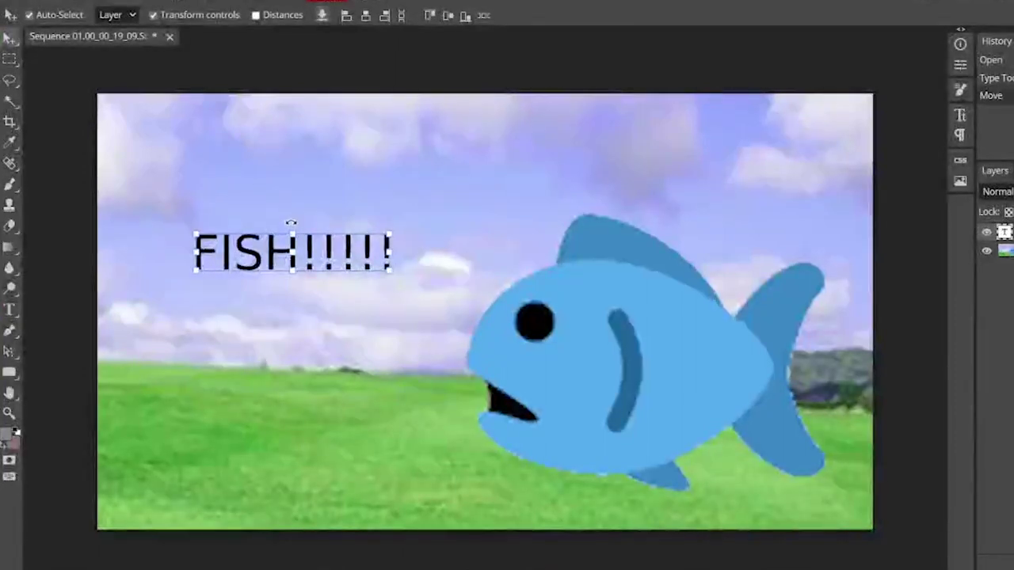
pyautogui.moveTo(290, 223); pyautogui.dragTo(276, 226)
pyautogui.moveTo(372, 188); pyautogui.dragTo(425, 127)
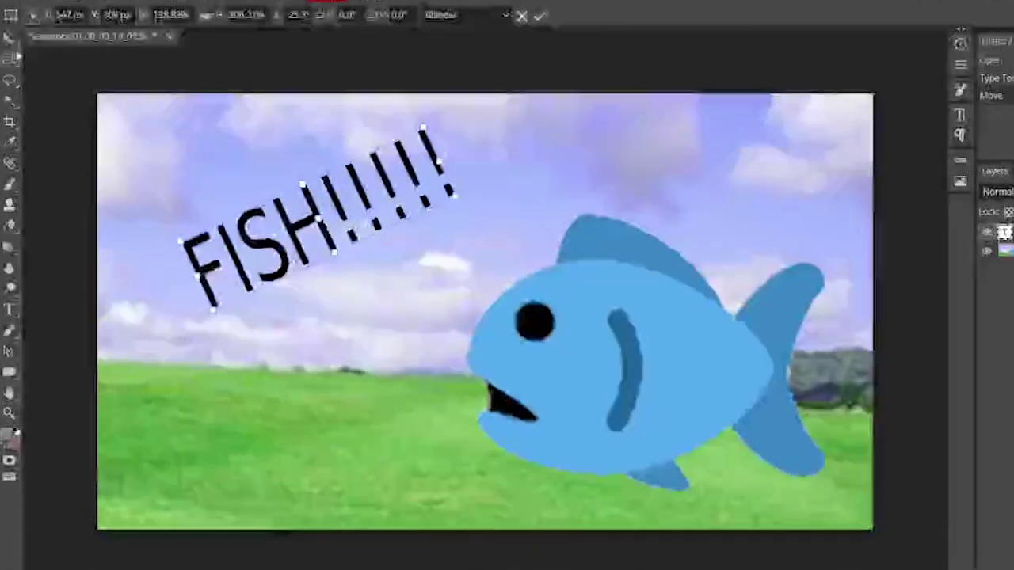
pyautogui.click(10, 37)
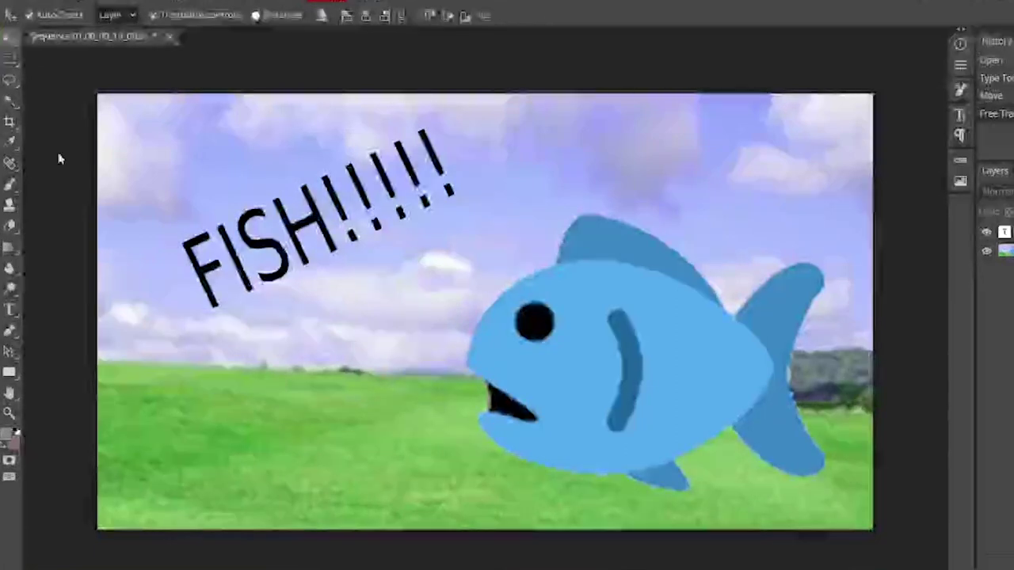
pyautogui.click(6, 4)
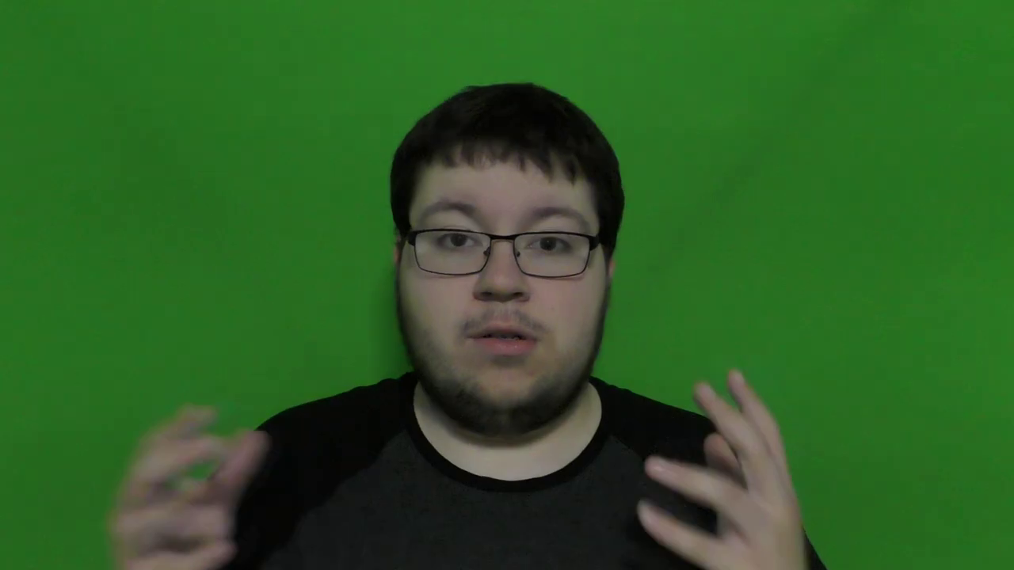